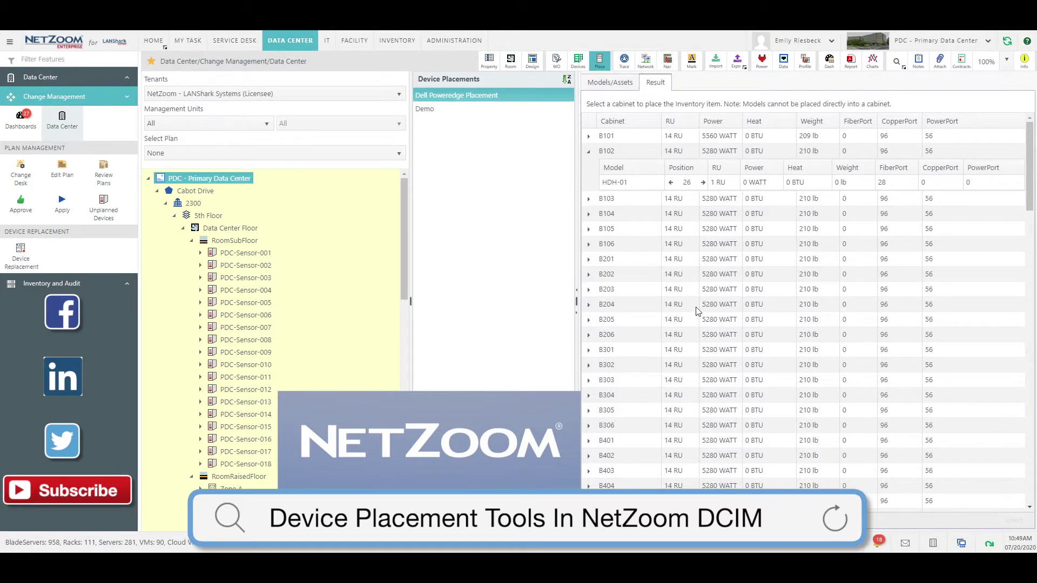
pyautogui.scroll(-5, 684, 366)
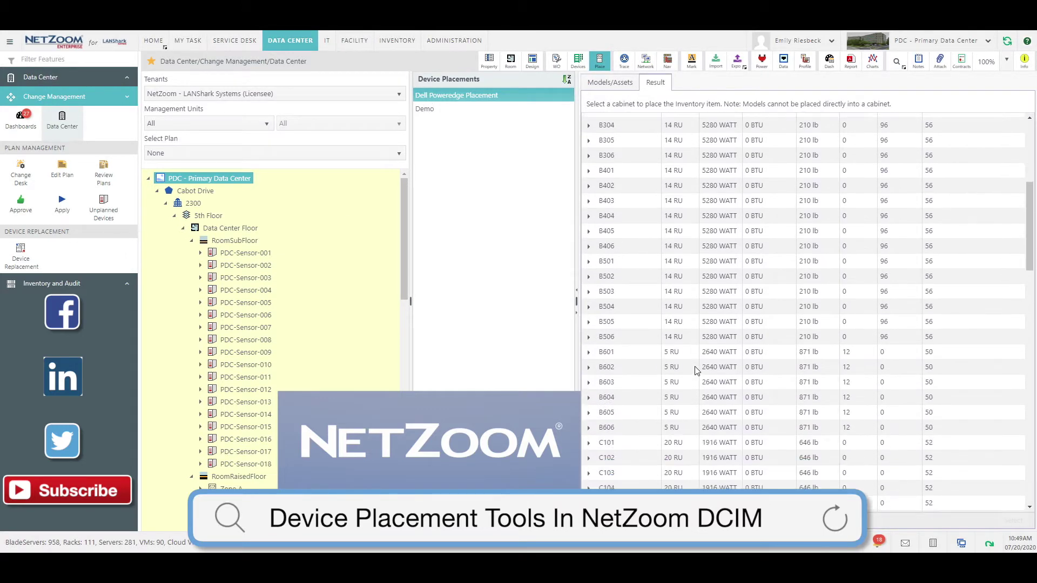
pyautogui.scroll(-3, 697, 365)
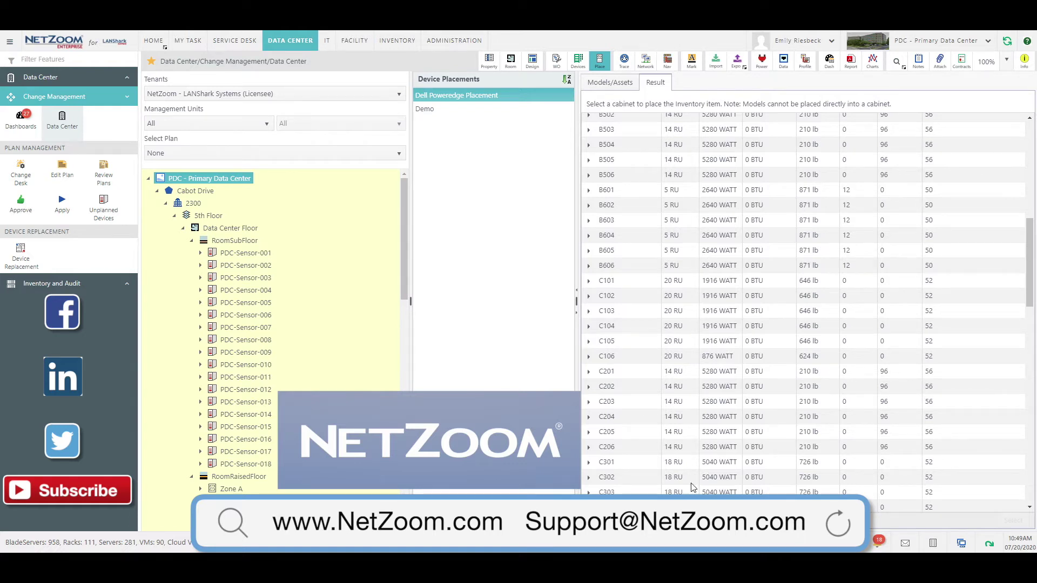
pyautogui.scroll(-7, 963, 361)
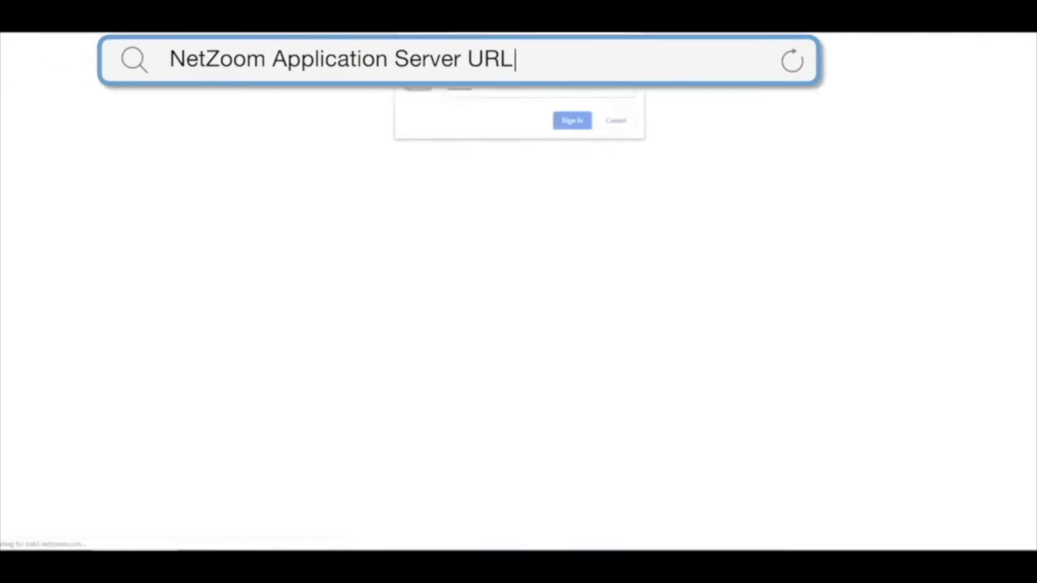
pyautogui.moveTo(473, 68); pyautogui.dragTo(457, 70)
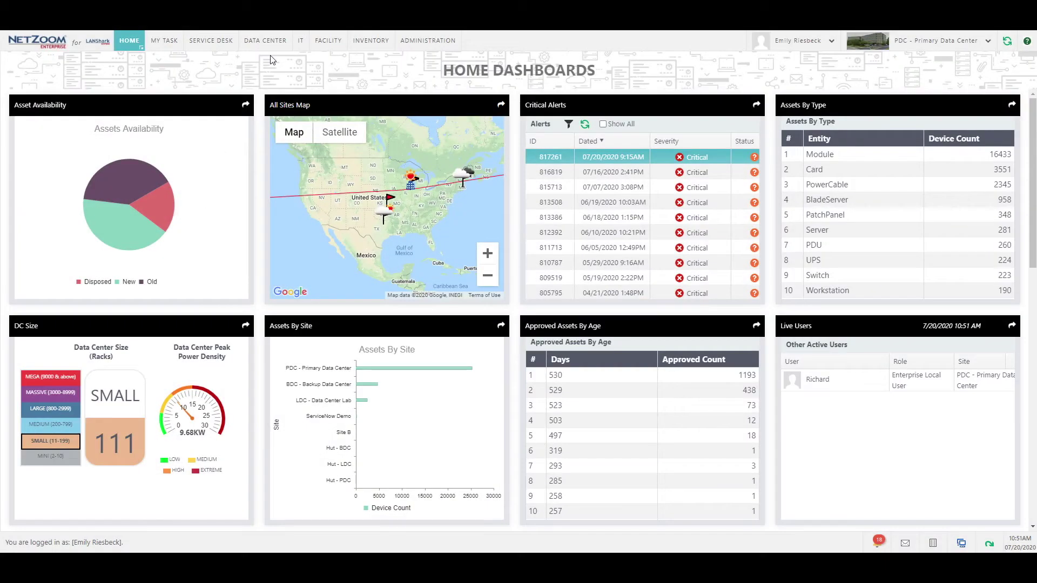
# Step: Open the Change Management data center view, collapse RoomSubFloor and RoomCeiling, and show the device placements for the 5th-floor RoomRaisedFloor
pyautogui.click(276, 38)
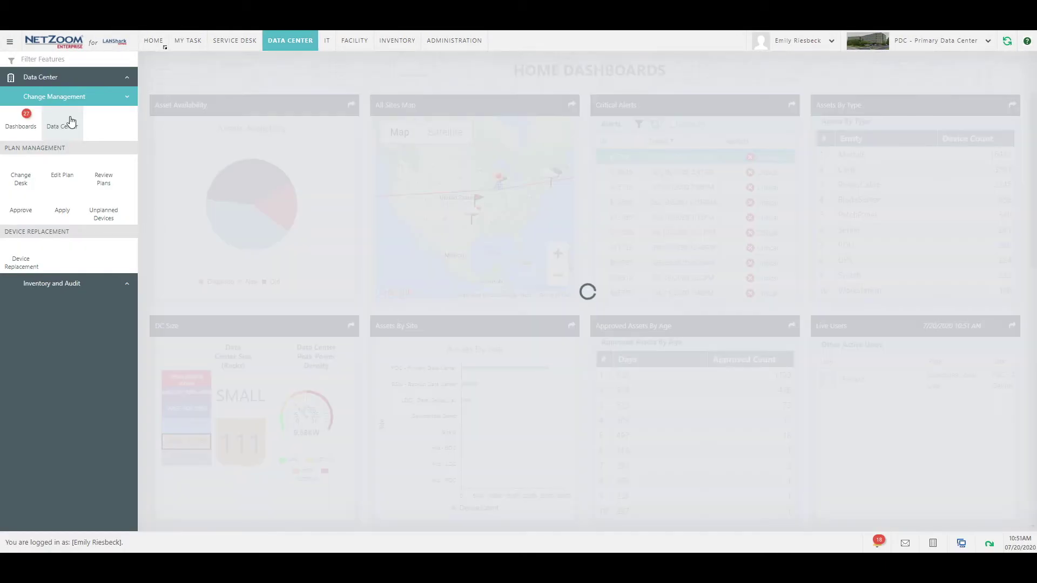
pyautogui.click(72, 121)
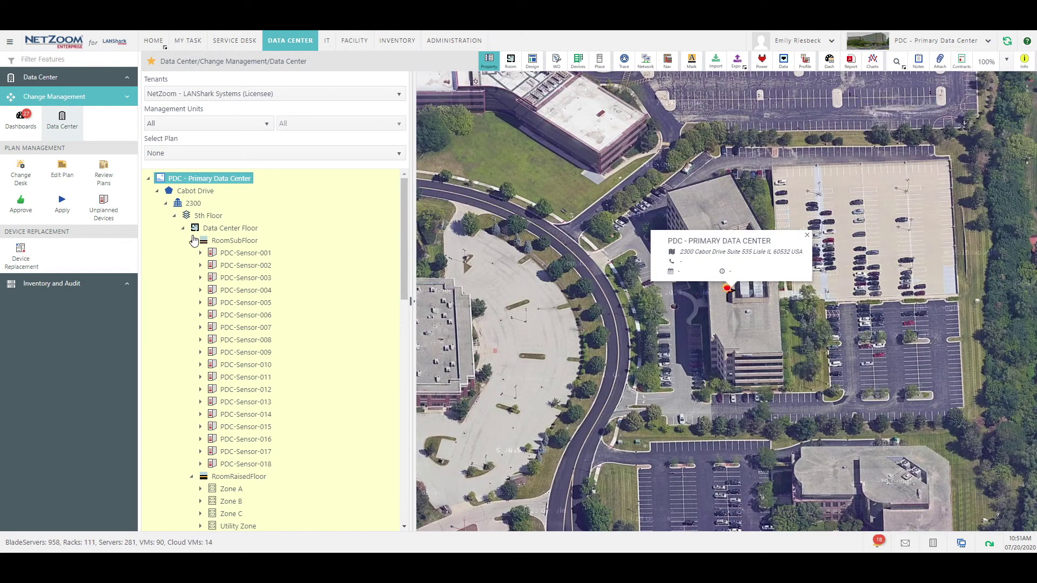
pyautogui.click(192, 241)
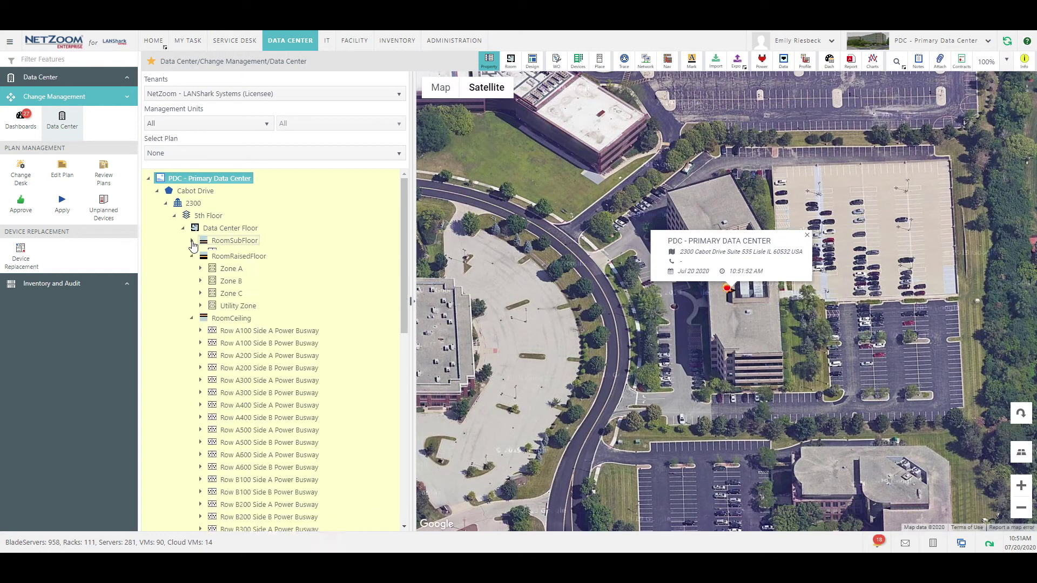
pyautogui.click(192, 315)
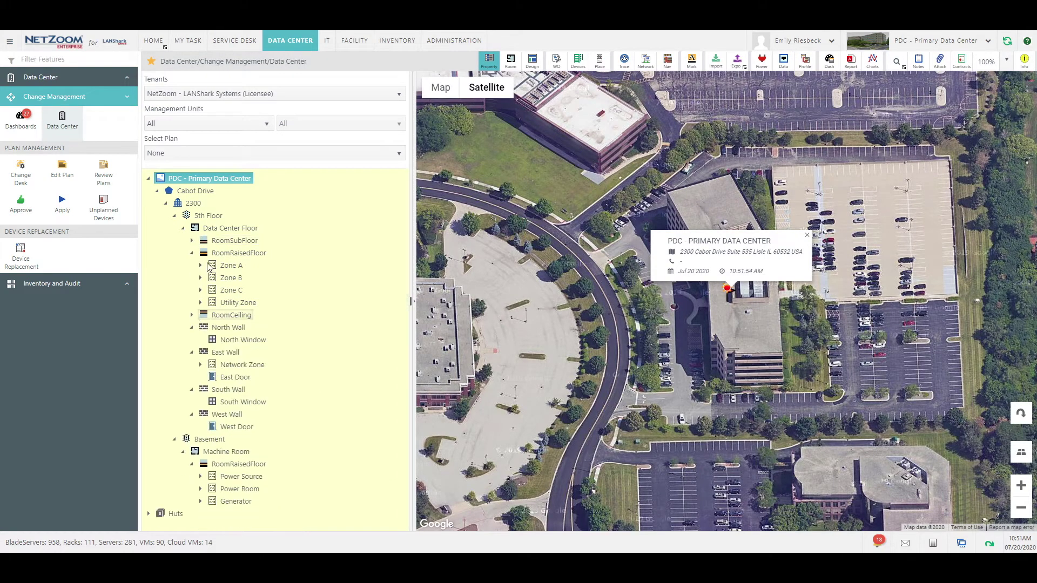
pyautogui.click(230, 254)
pyautogui.click(600, 61)
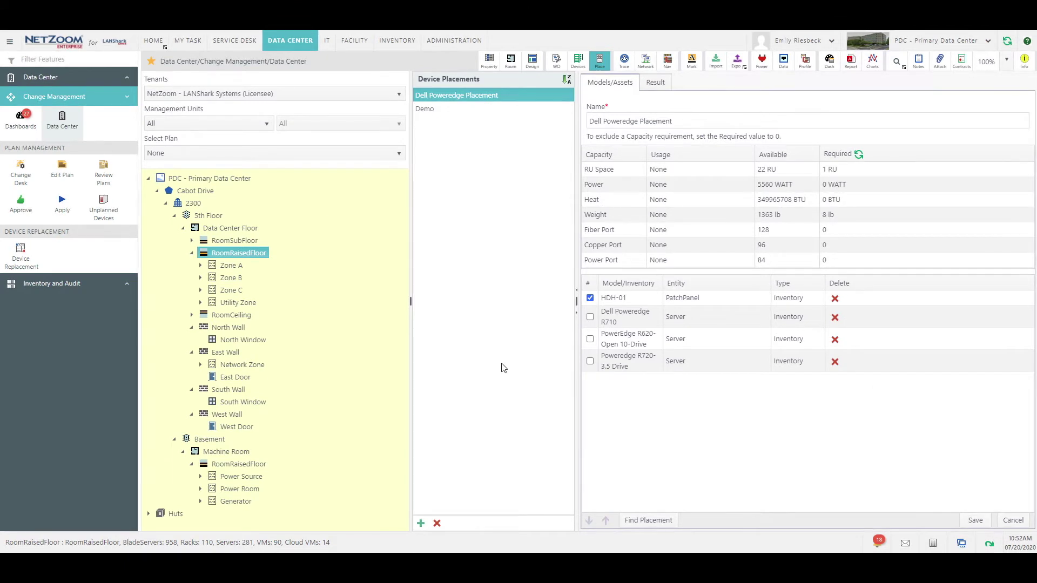
# Step: Create and save a device placement named "HDH Patch Panel Placement", and check its available capacity for Row A100 in Zone A
pyautogui.click(421, 523)
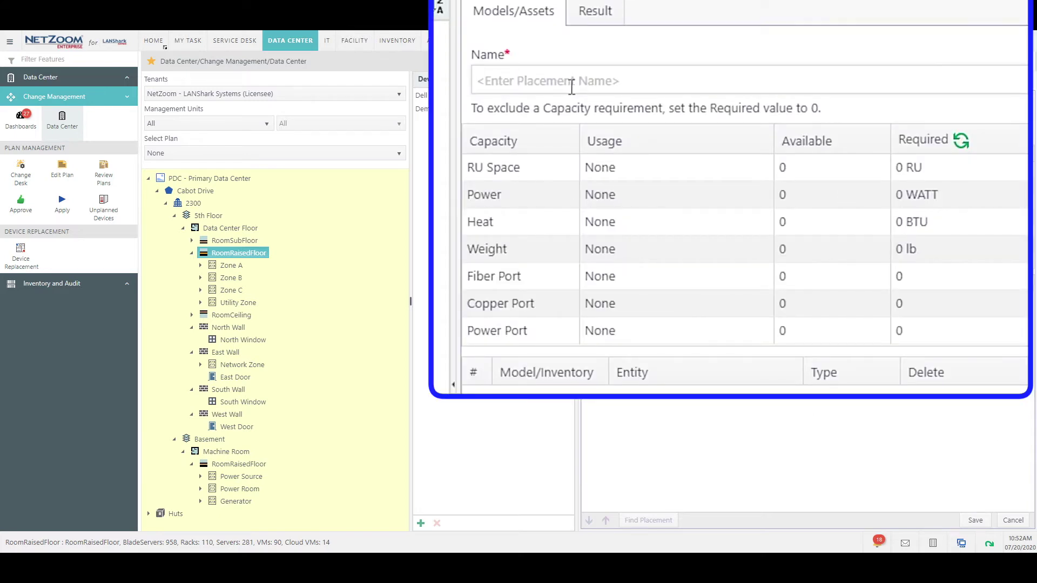
pyautogui.click(571, 87)
pyautogui.write('HDH Patch ')
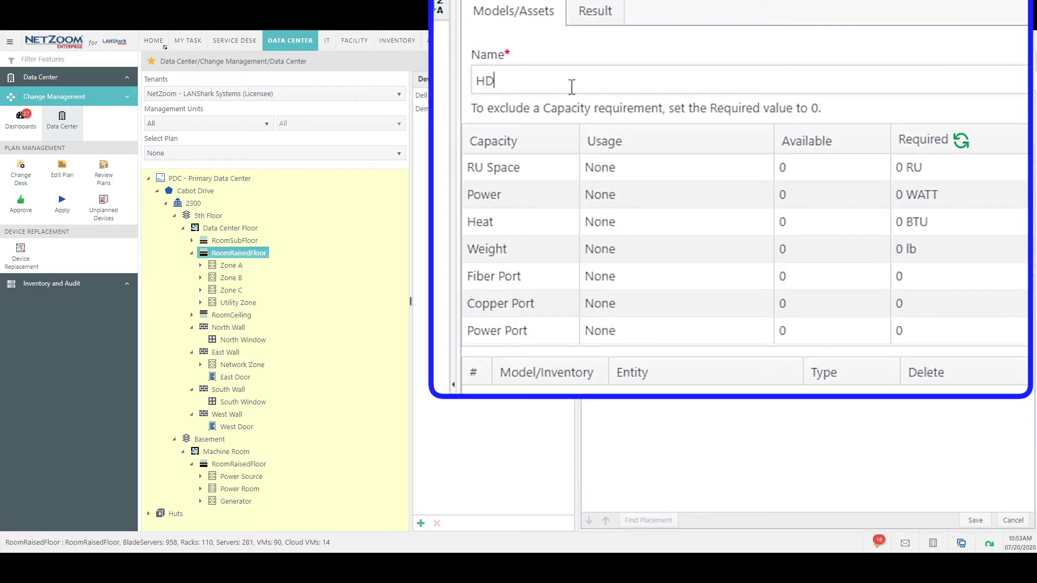
pyautogui.write('Panel Placement')
pyautogui.click(973, 520)
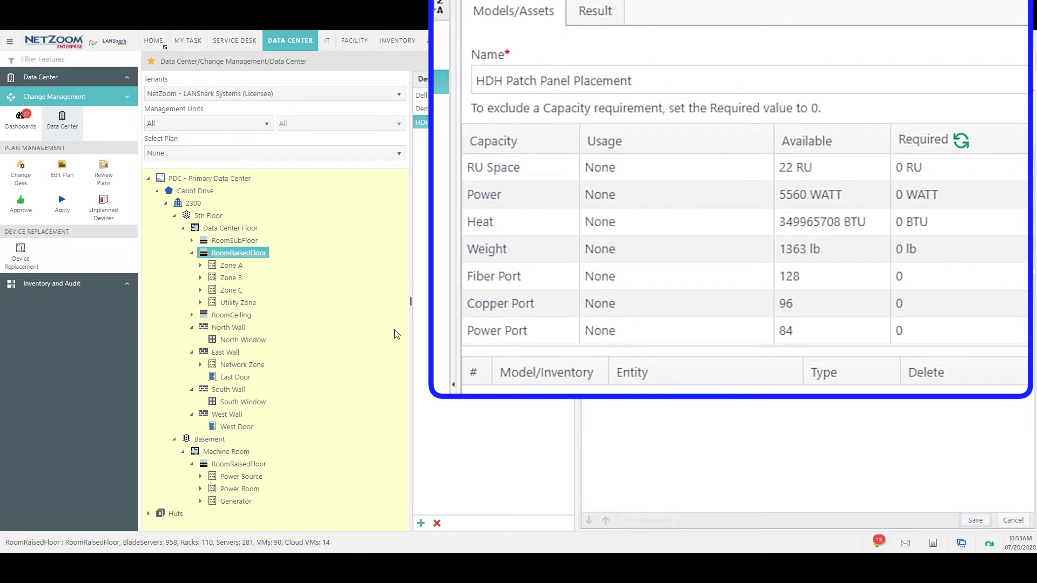
pyautogui.click(231, 266)
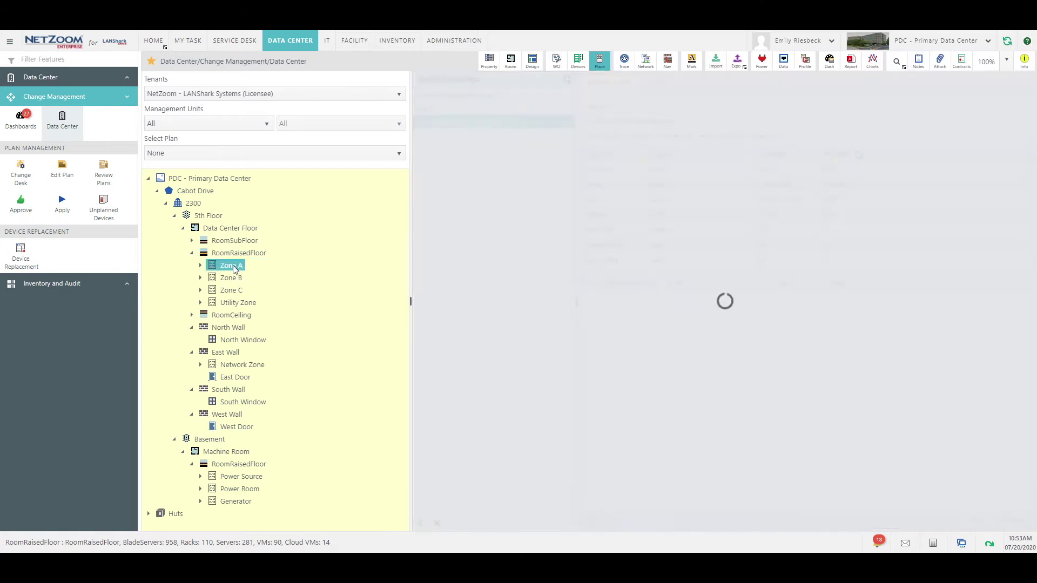
pyautogui.click(233, 279)
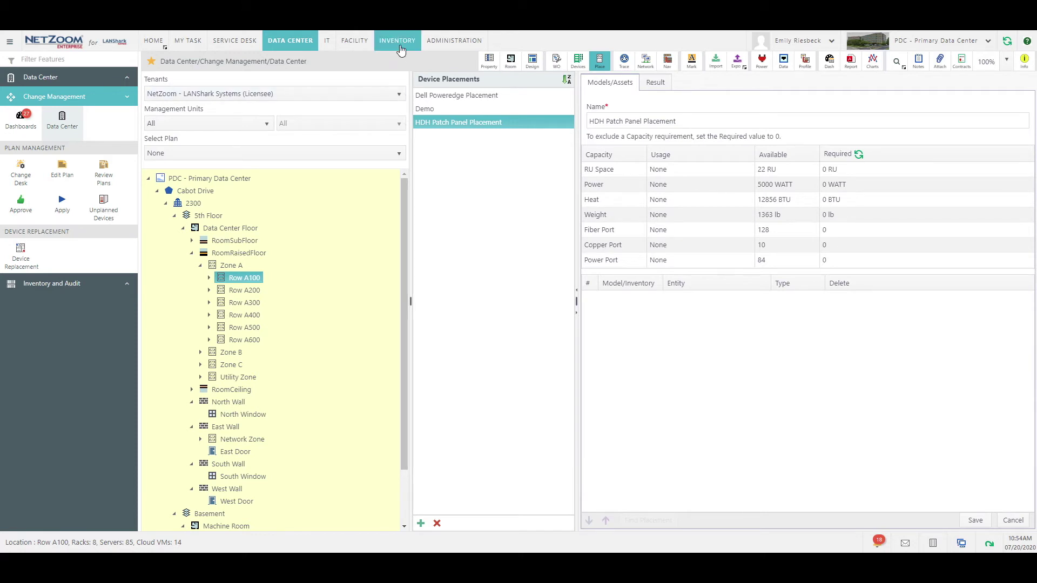
# Step: Go to the new devices inventory and select an HDH-01 device in the Patch Panel group
pyautogui.click(398, 42)
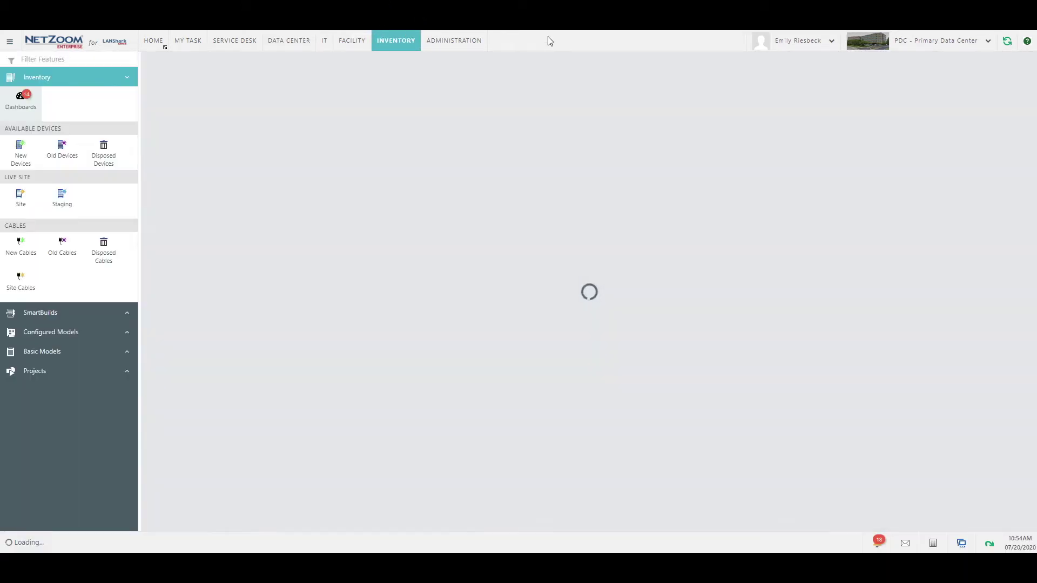
pyautogui.click(13, 166)
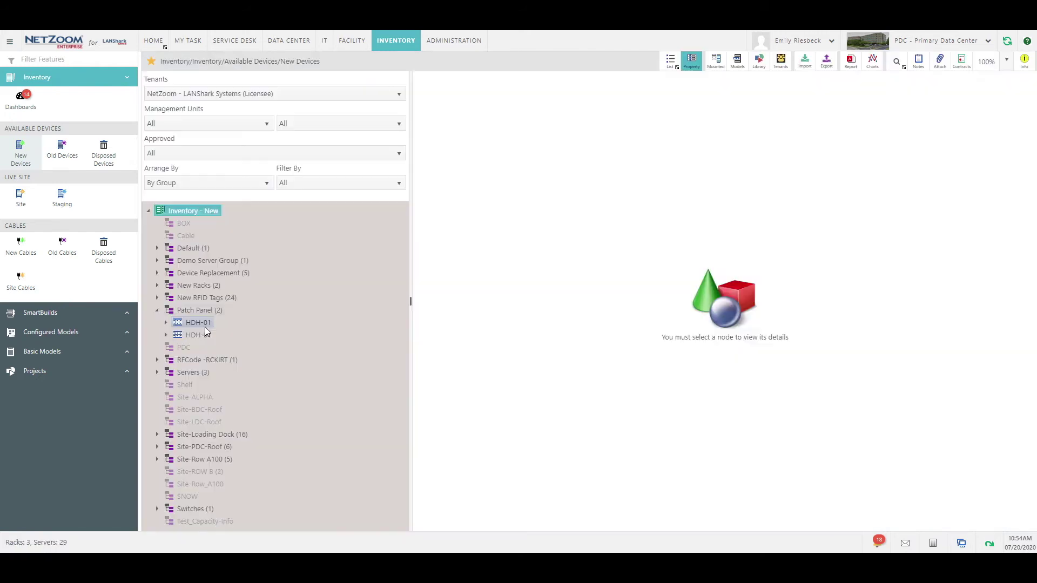
pyautogui.click(200, 334)
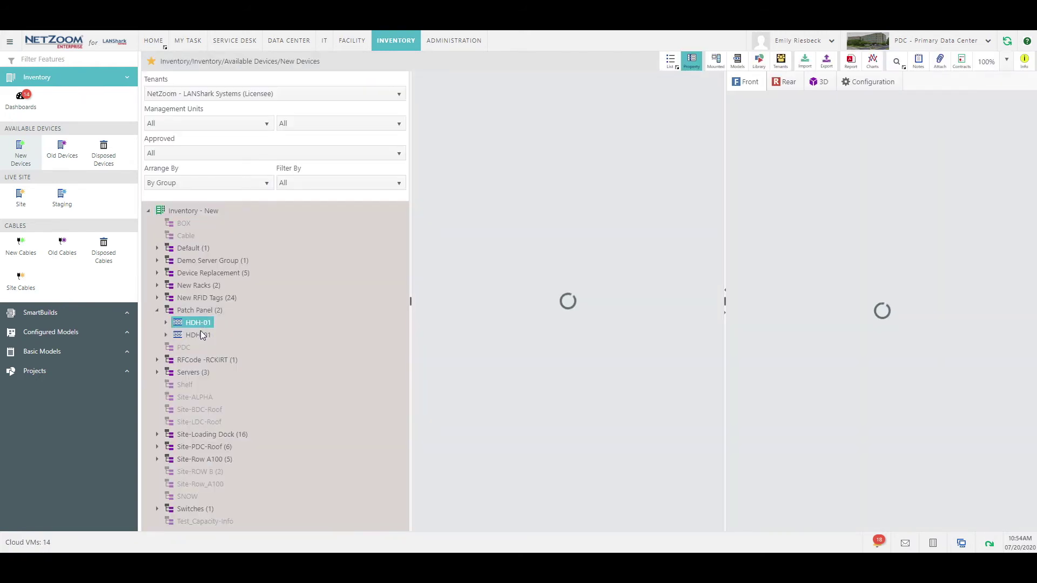
# Step: Add the second HDH-01 patch panel to the existing HDH Patch Panel Placement and save the assignment
pyautogui.rightClick(200, 335)
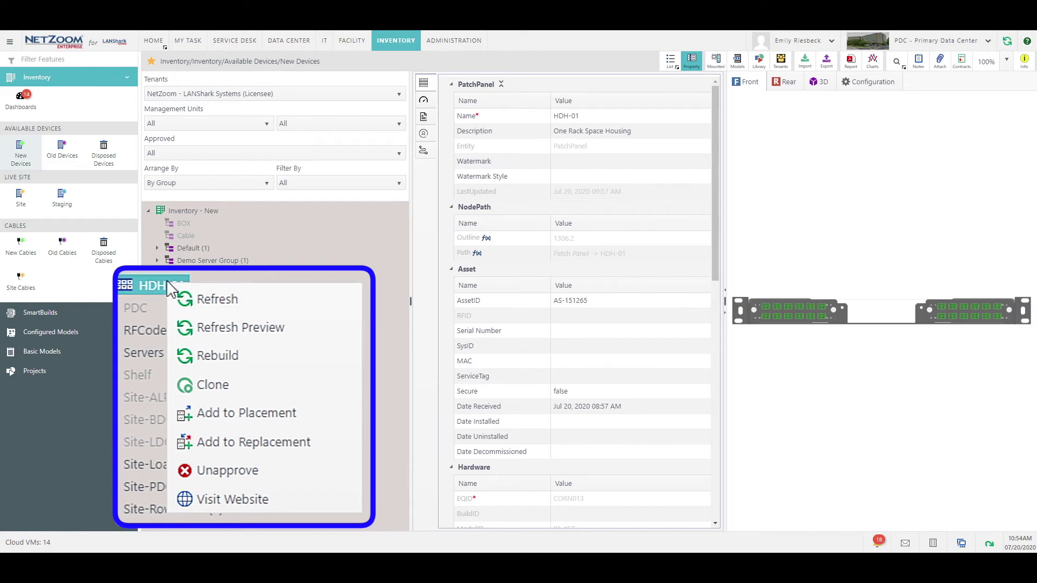
pyautogui.click(254, 414)
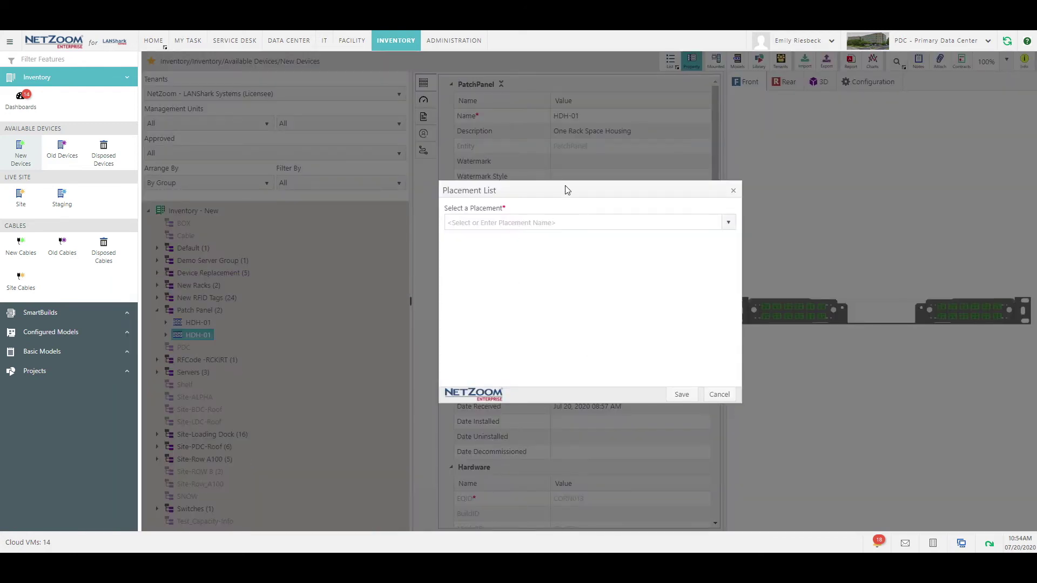
pyautogui.moveTo(545, 199); pyautogui.dragTo(501, 202)
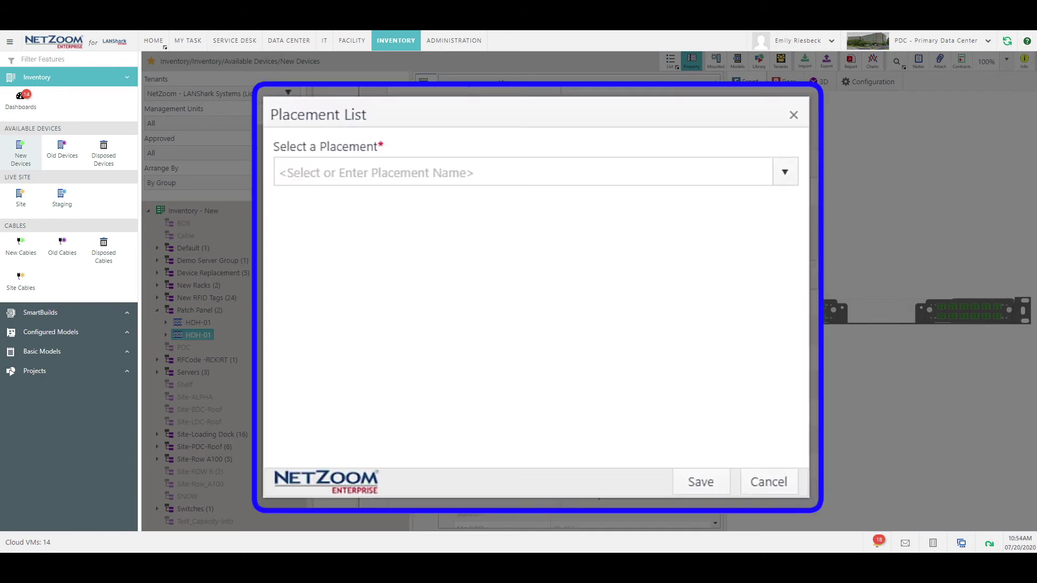
pyautogui.click(783, 182)
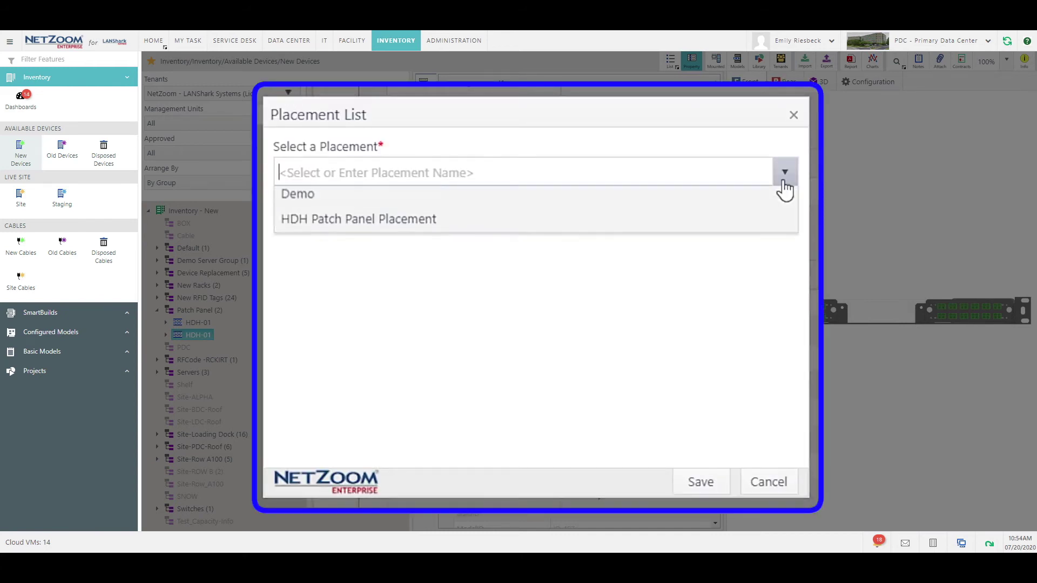
pyautogui.click(462, 254)
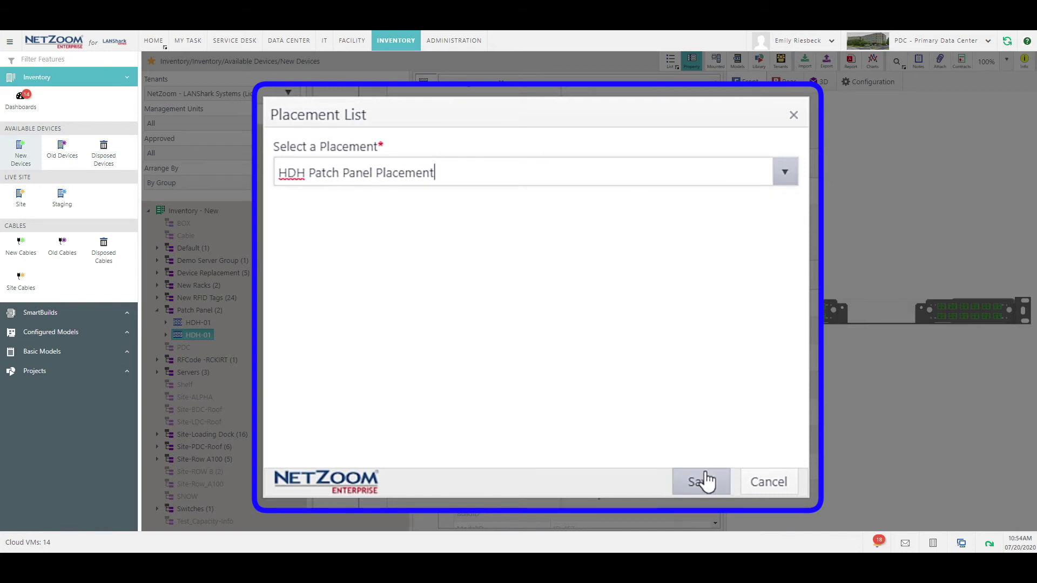
pyautogui.click(706, 500)
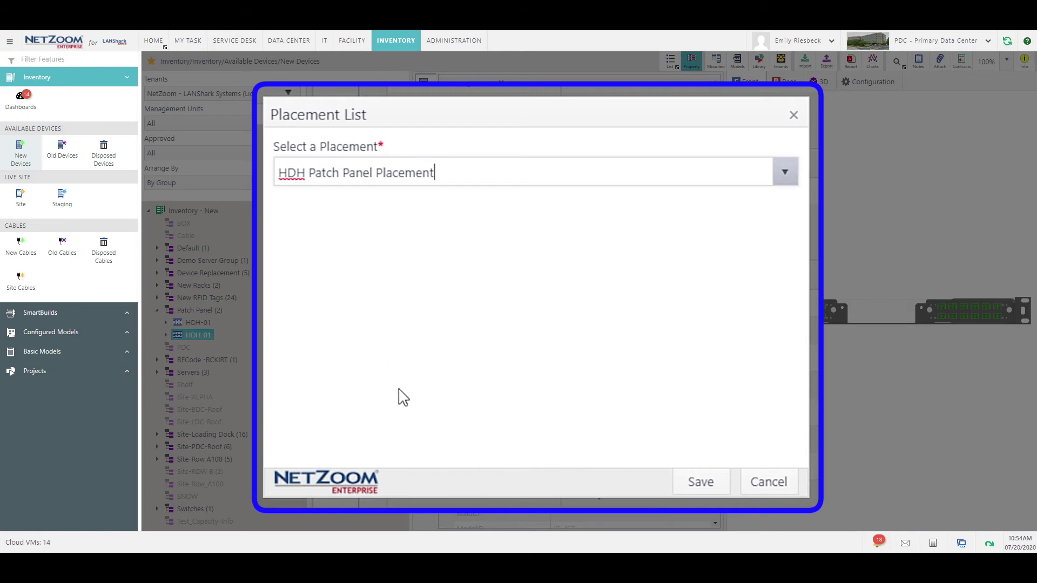
pyautogui.click(787, 181)
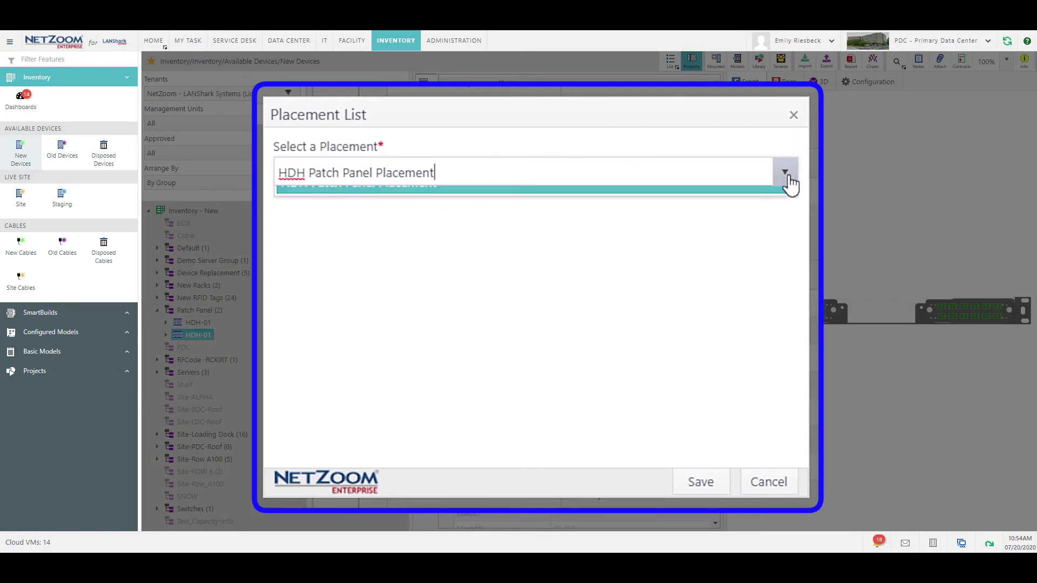
pyautogui.click(475, 183)
pyautogui.moveTo(475, 184); pyautogui.dragTo(657, 179)
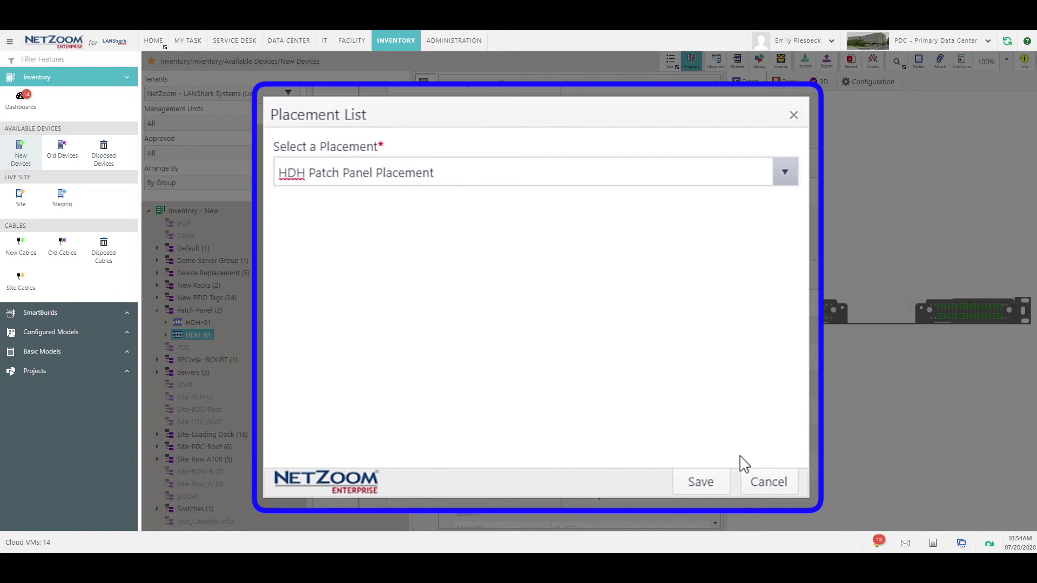
pyautogui.click(627, 401)
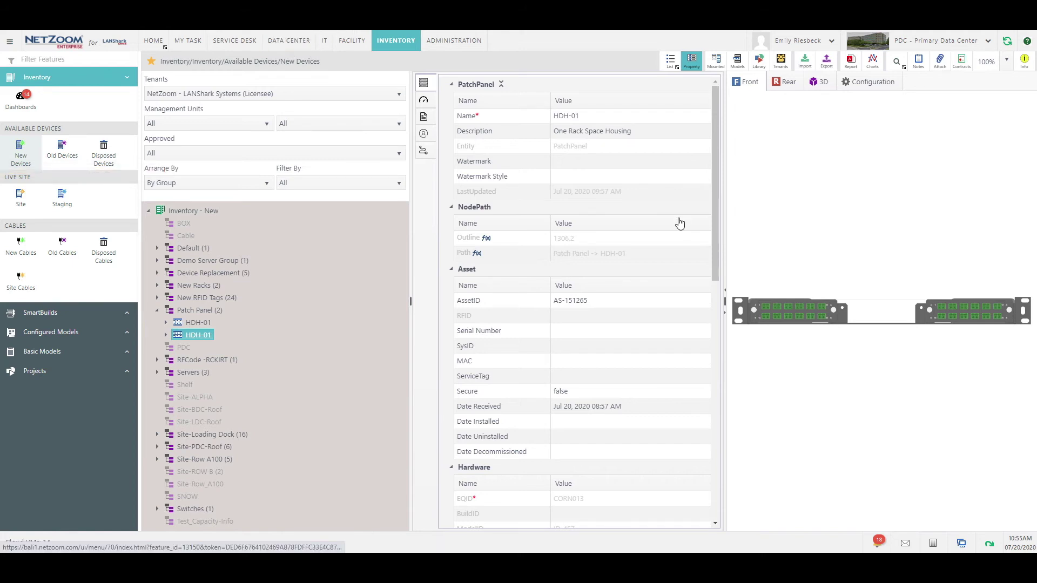
# Step: Return to the data center's device placements, include the HDH-01 patch panel in the HDH Patch Panel Placement requirements, and save
pyautogui.click(290, 41)
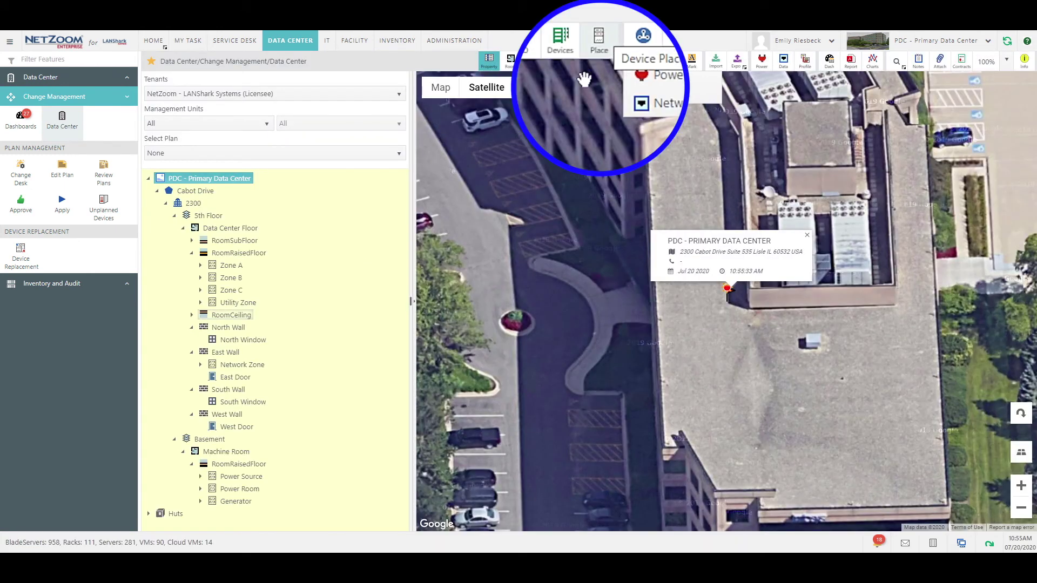
pyautogui.click(601, 60)
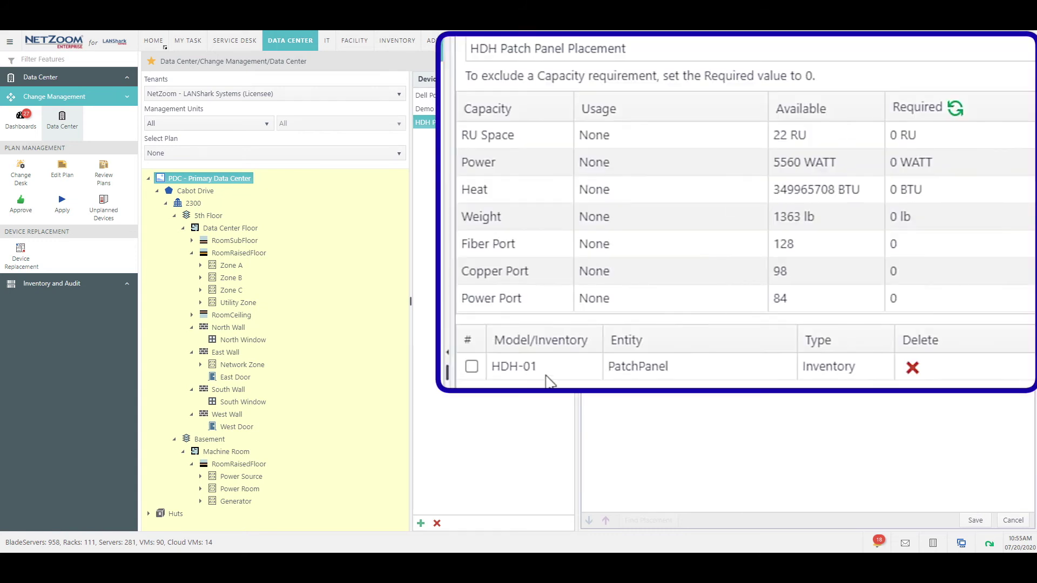
pyautogui.click(529, 368)
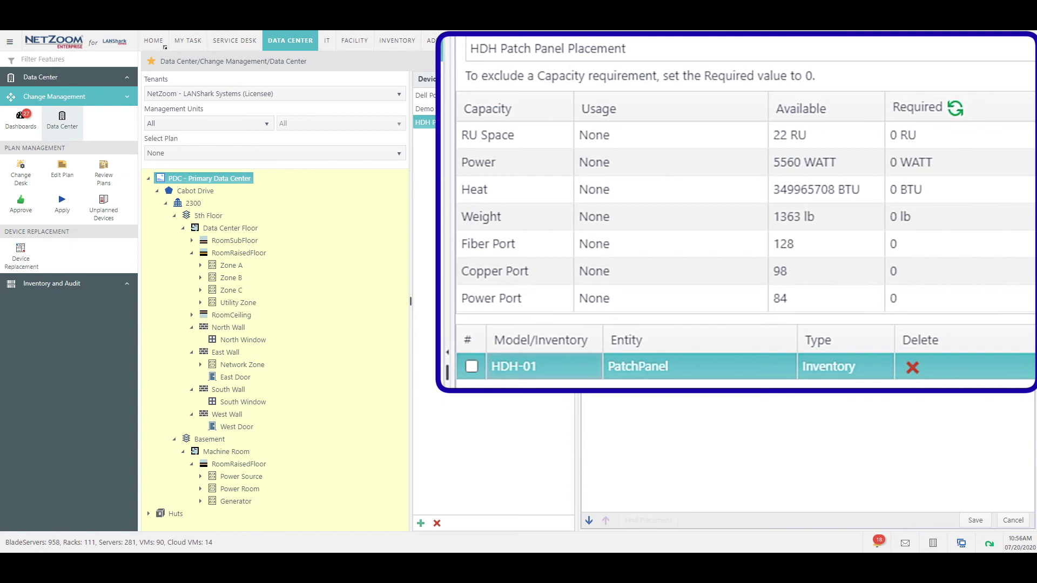
pyautogui.click(474, 366)
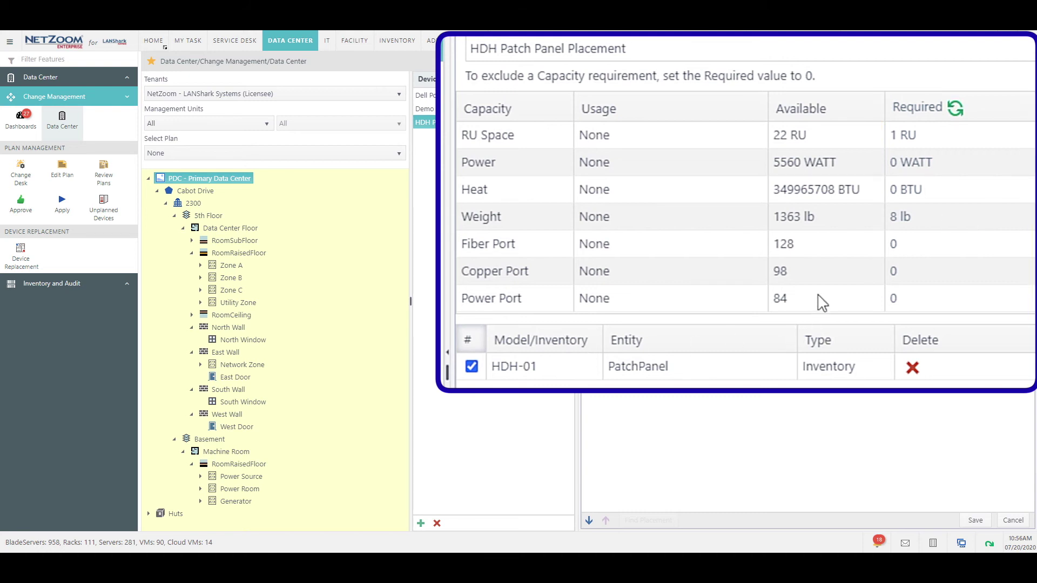
pyautogui.click(979, 520)
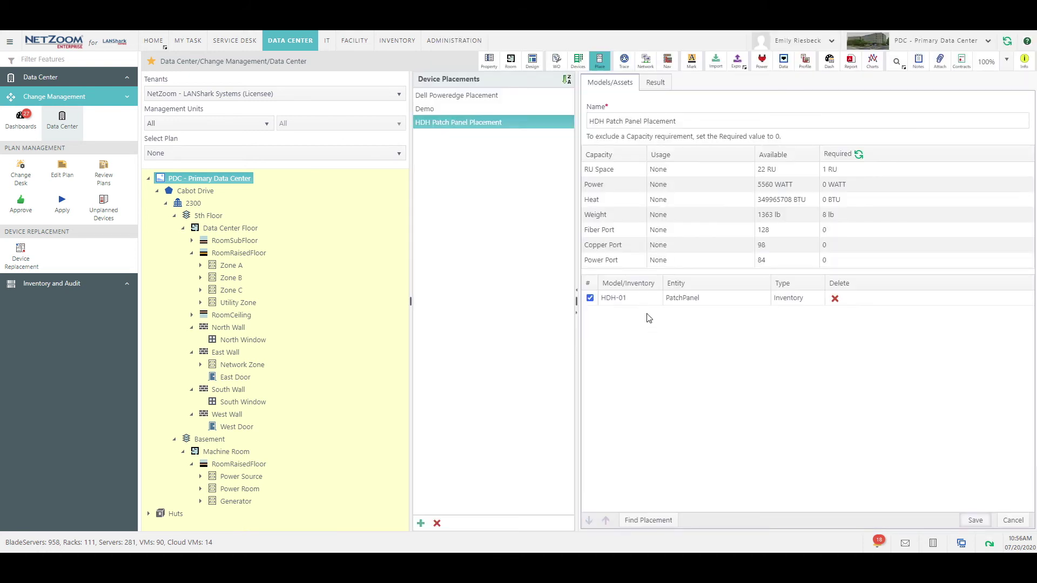
# Step: Find suitable placements for the HDH-01 patch panel across the data center and review the list of candidate cabinets
pyautogui.click(641, 302)
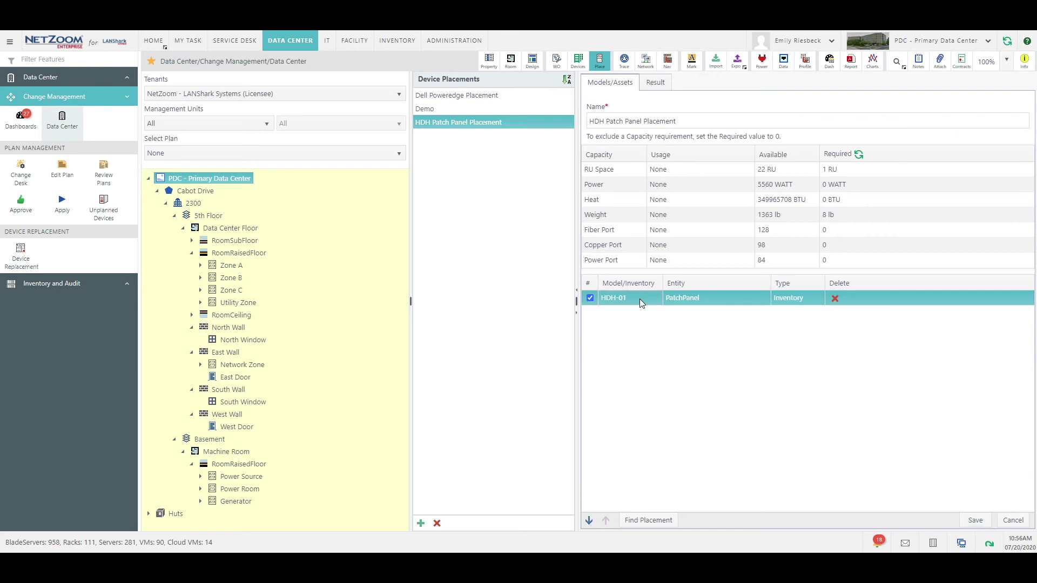
pyautogui.click(650, 522)
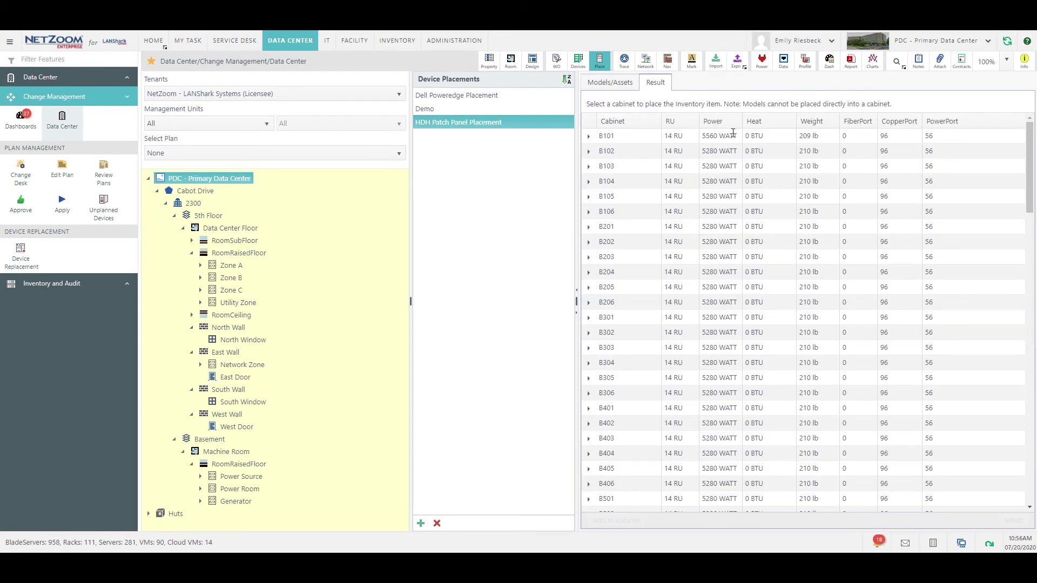
pyautogui.scroll(-10, 748, 290)
pyautogui.scroll(10, 749, 289)
# Step: Narrow the placement results to Row A100 in Zone A and expand the row to show its cabinets
pyautogui.click(201, 266)
pyautogui.click(196, 279)
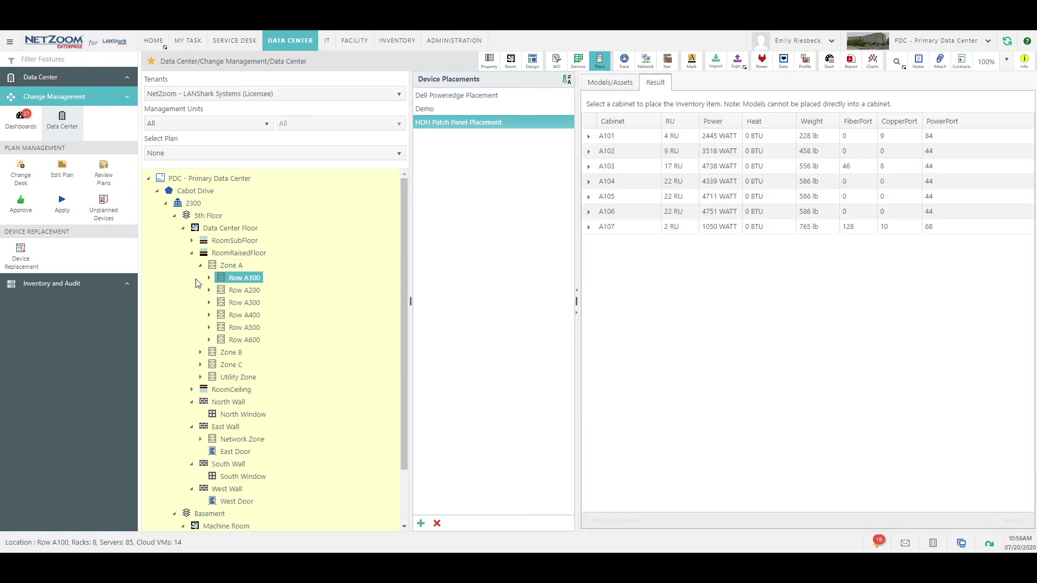
pyautogui.click(209, 277)
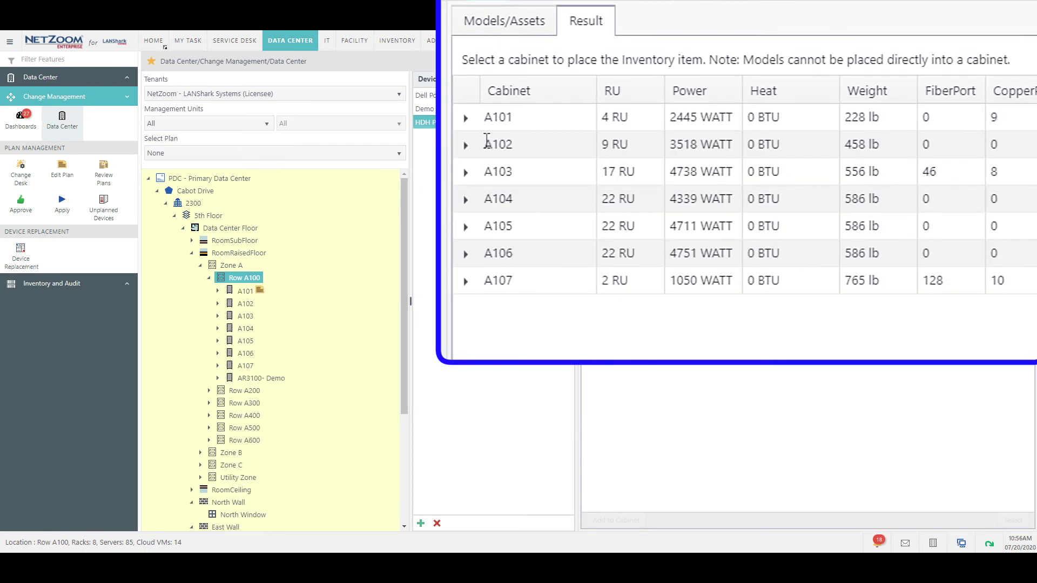
# Step: Expand cabinet A101 in the placement results and browse the available rack positions for HDH-01, ending at position 32
pyautogui.click(466, 118)
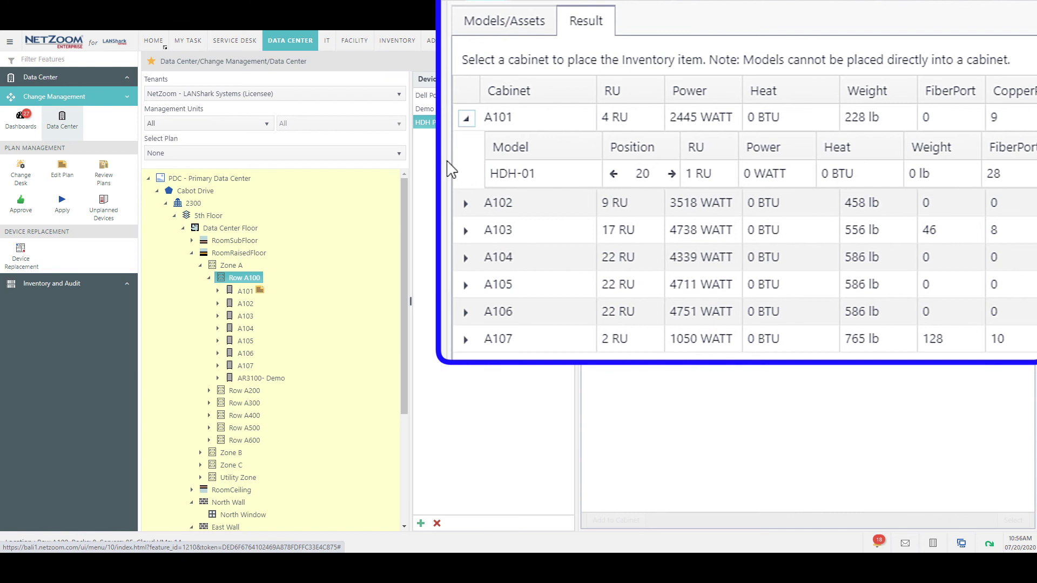
pyautogui.click(671, 174)
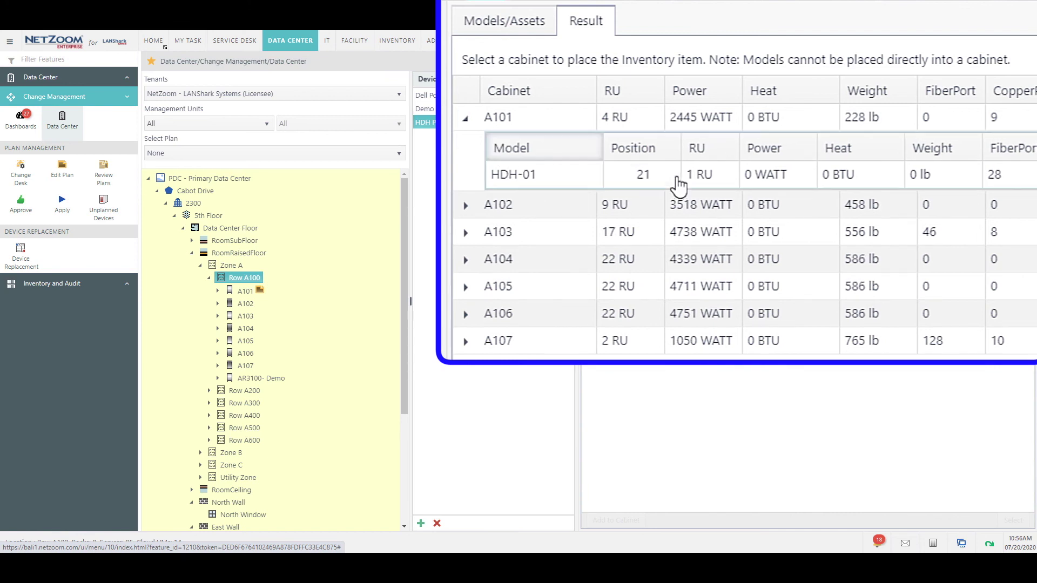
pyautogui.click(614, 174)
pyautogui.click(673, 175)
pyautogui.click(672, 174)
pyautogui.click(673, 175)
pyautogui.click(614, 174)
pyautogui.click(615, 175)
pyautogui.click(614, 175)
pyautogui.click(673, 175)
pyautogui.click(673, 174)
pyautogui.click(672, 175)
pyautogui.click(673, 175)
pyautogui.click(673, 175)
pyautogui.click(615, 175)
pyautogui.click(615, 174)
pyautogui.click(673, 174)
pyautogui.click(673, 175)
pyautogui.click(673, 175)
pyautogui.click(673, 175)
pyautogui.click(672, 175)
pyautogui.click(672, 175)
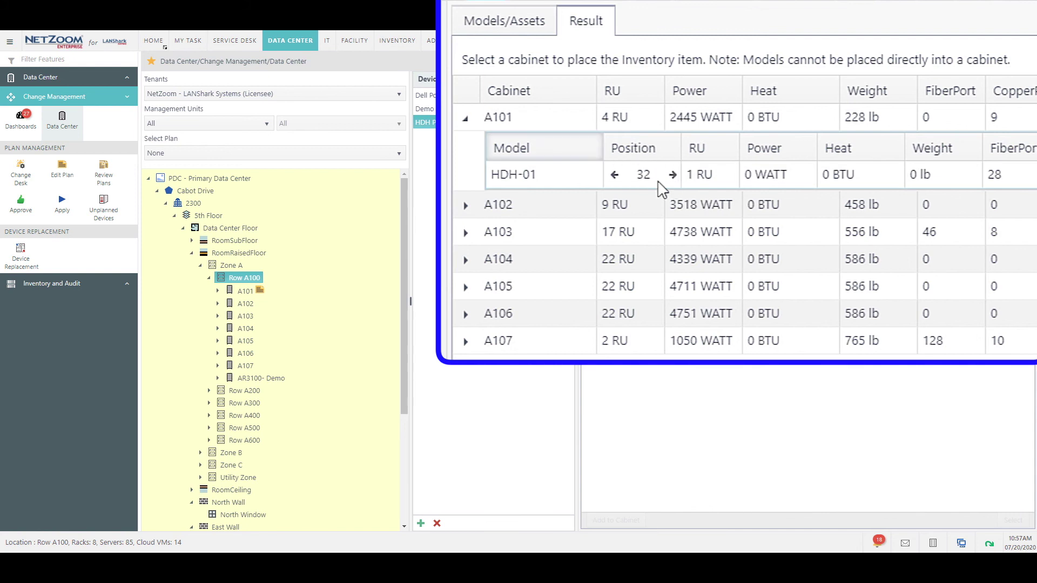
# Step: Set the HDH-01 patch panel's position in cabinet A101 to 23 and add the panel to the cabinet
pyautogui.click(615, 175)
pyautogui.click(614, 175)
pyautogui.click(615, 175)
pyautogui.click(615, 175)
pyautogui.click(614, 174)
pyautogui.click(614, 174)
pyautogui.click(614, 175)
pyautogui.click(615, 174)
pyautogui.click(614, 175)
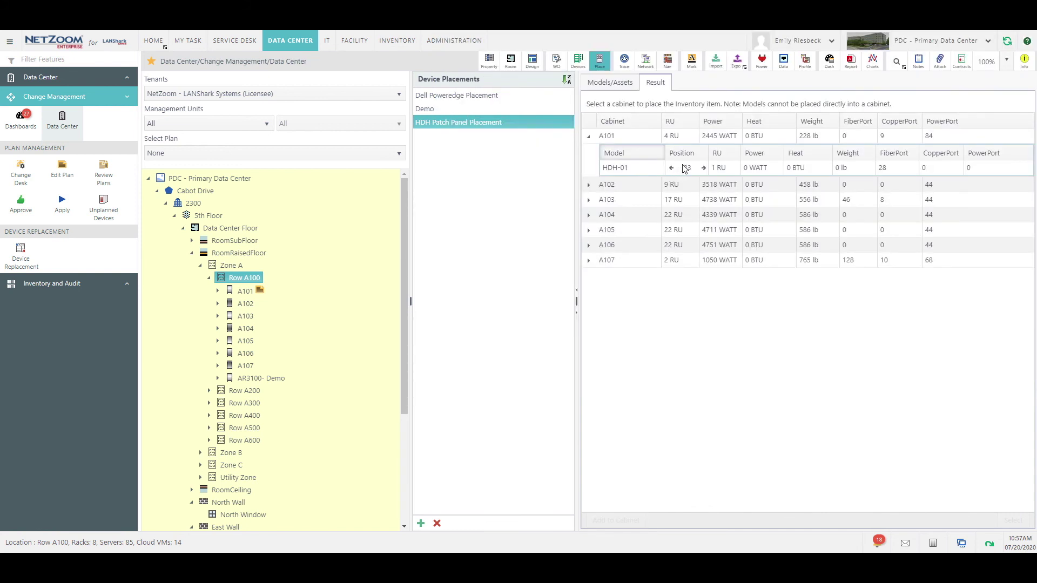
pyautogui.click(694, 171)
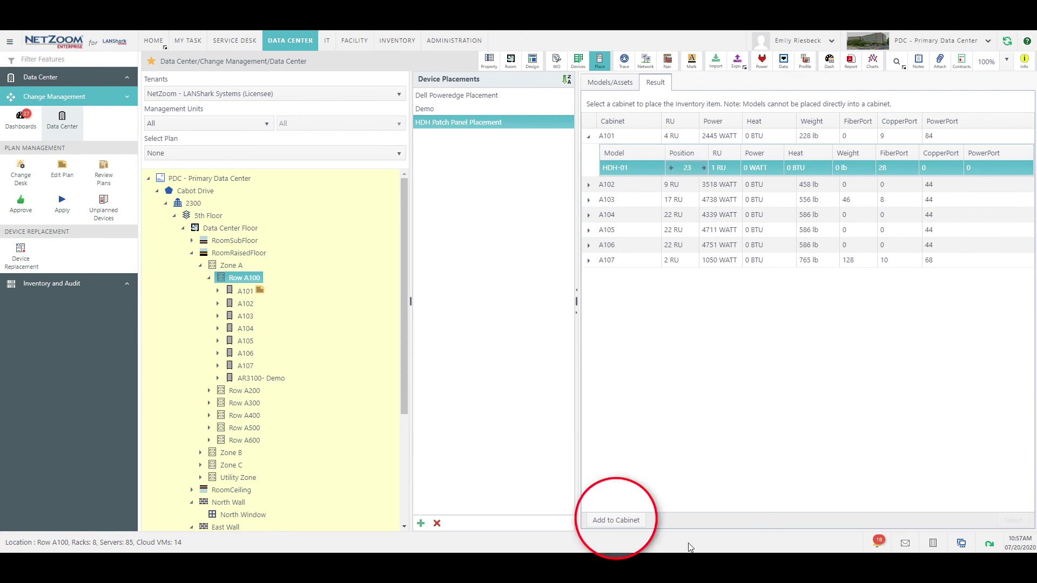
pyautogui.click(609, 522)
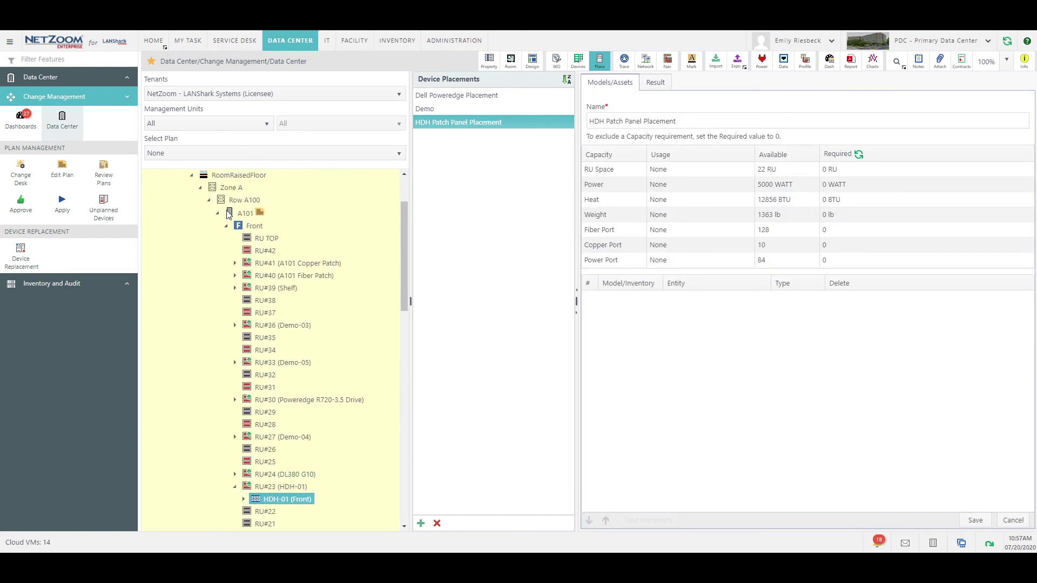
# Step: Select cabinet A101 in the data center tree and show its properties
pyautogui.click(245, 214)
pyautogui.click(491, 61)
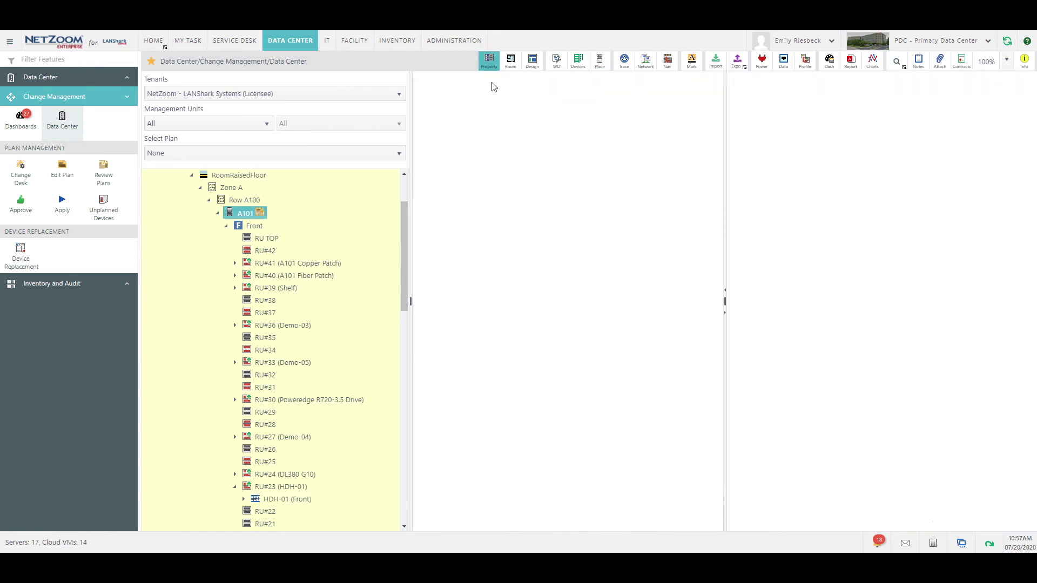